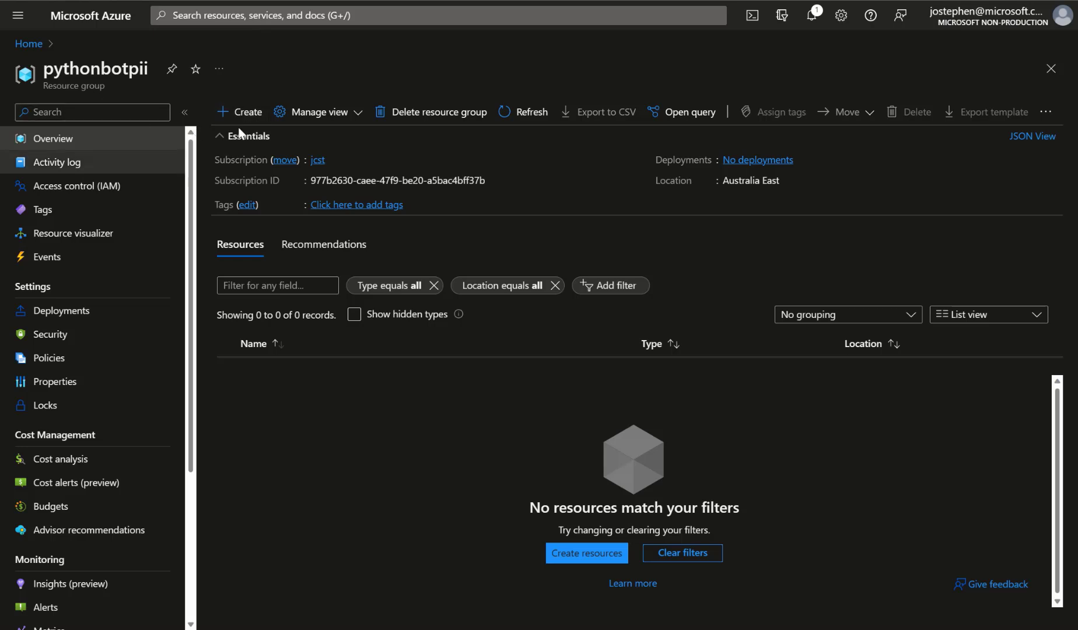
Step: Start adding a resource to the pythonbotpii resource group and search the Marketplace for "language"
{"action": "left_click", "coordinate": [233, 117]}
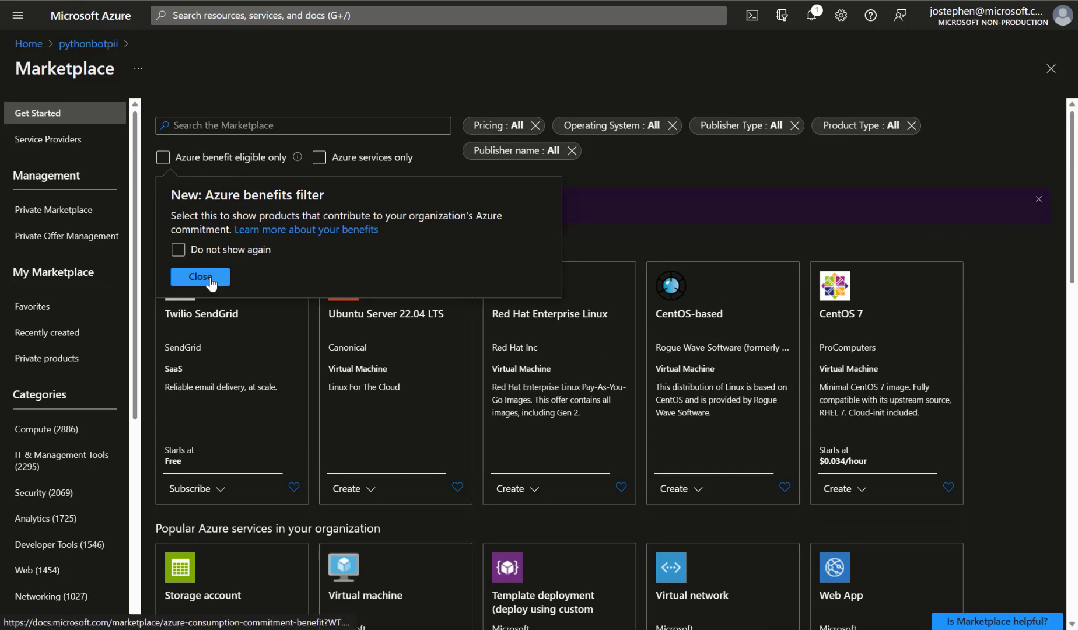
{"action": "left_click", "coordinate": [204, 276]}
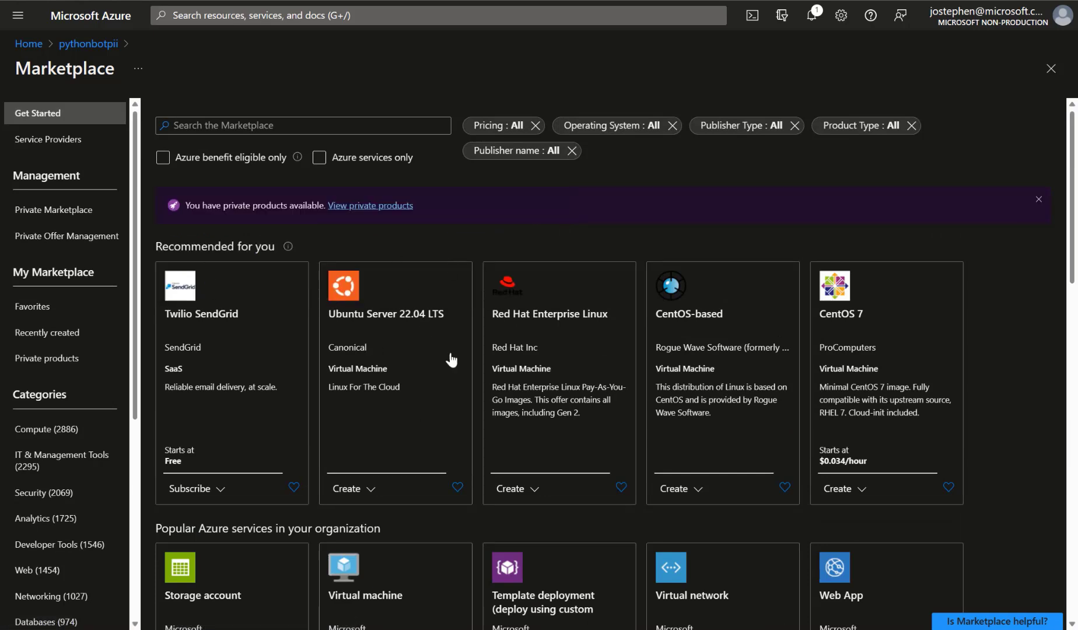
{"action": "left_click", "coordinate": [263, 126]}
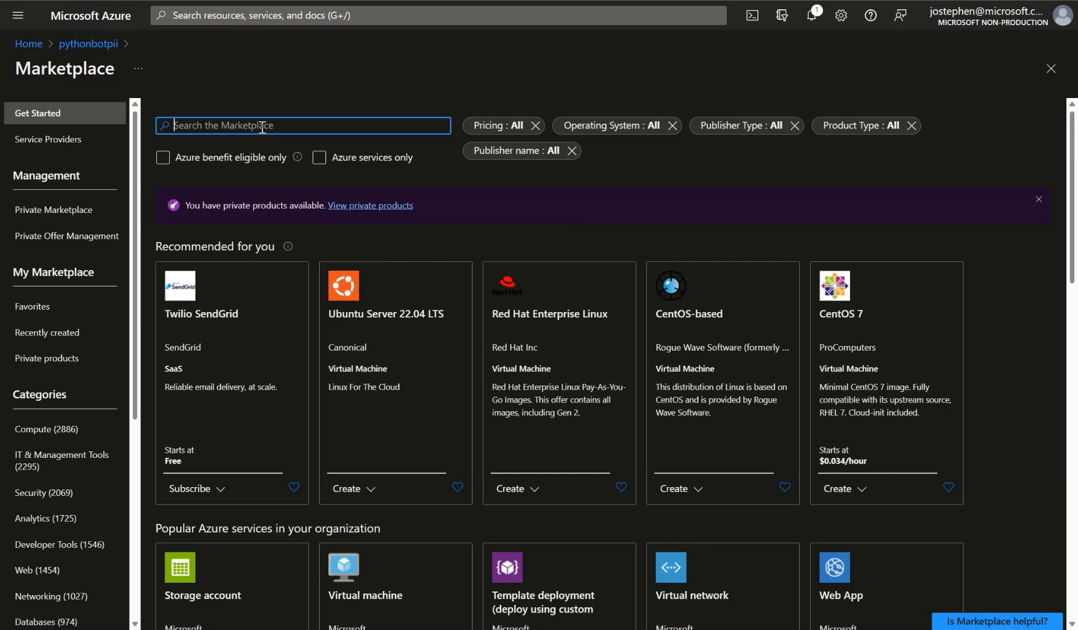
{"action": "type", "text": "language"}
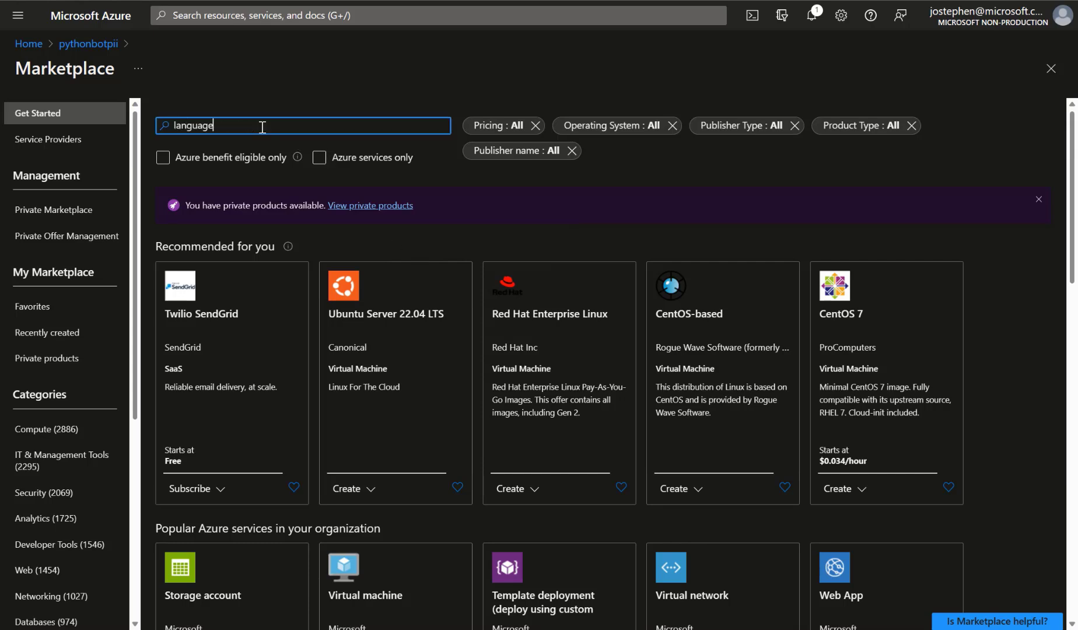
{"action": "key", "text": "Return"}
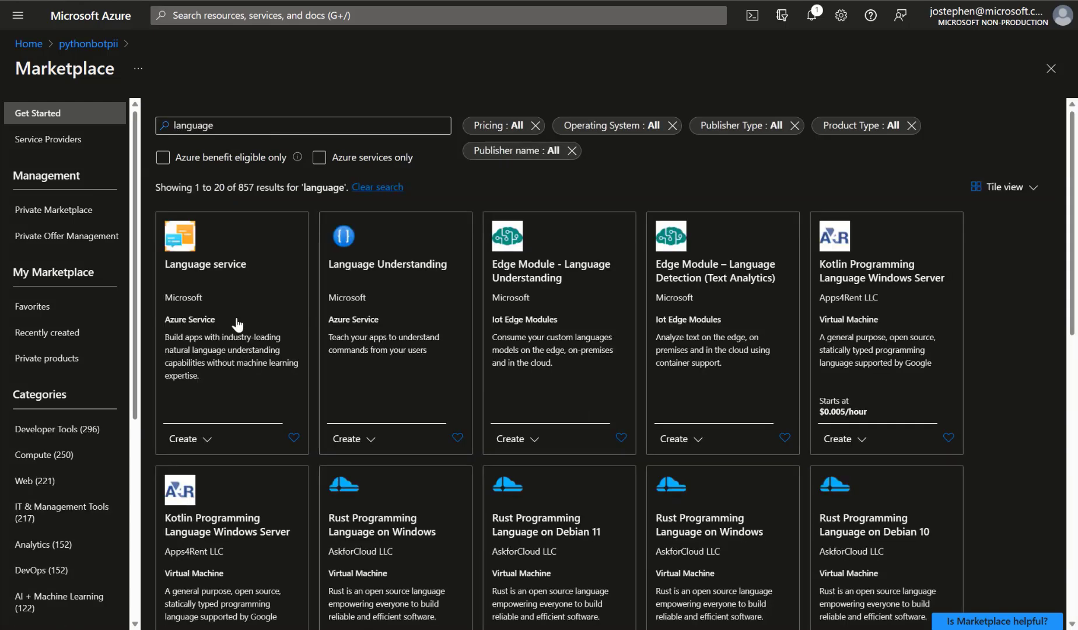
Step: Start creating a Language service with only the default features, without any custom features
{"action": "scroll", "coordinate": [238, 324], "scroll_direction": "down", "scroll_amount": 1}
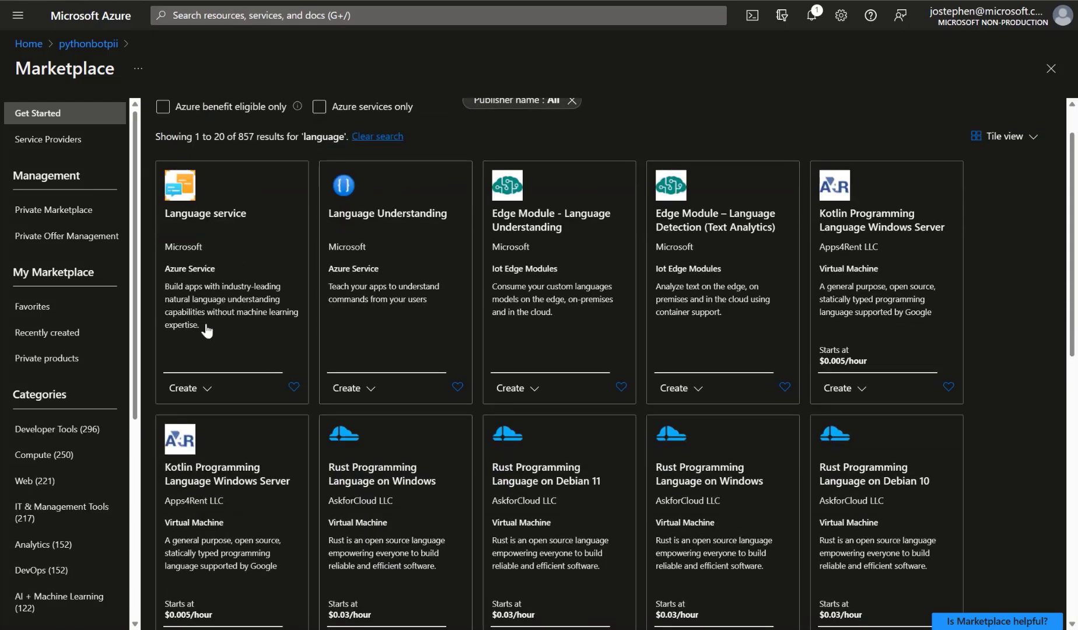
{"action": "left_click", "coordinate": [193, 418]}
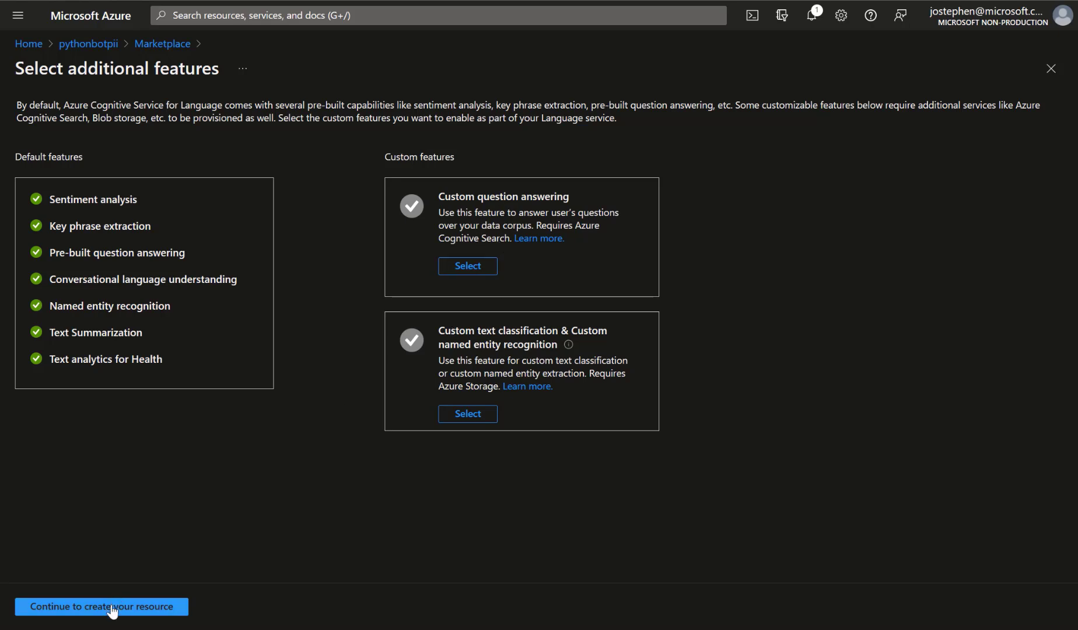
{"action": "left_click", "coordinate": [78, 611]}
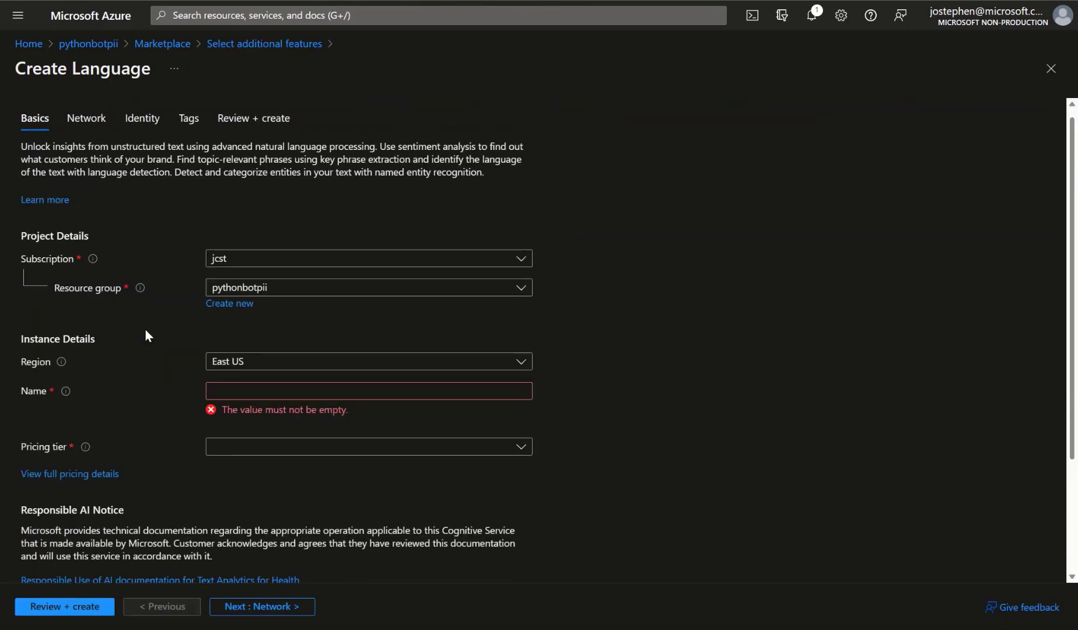
Step: Set the Language resource's region to Australia East
{"action": "scroll", "coordinate": [169, 273], "scroll_direction": "down", "scroll_amount": 1}
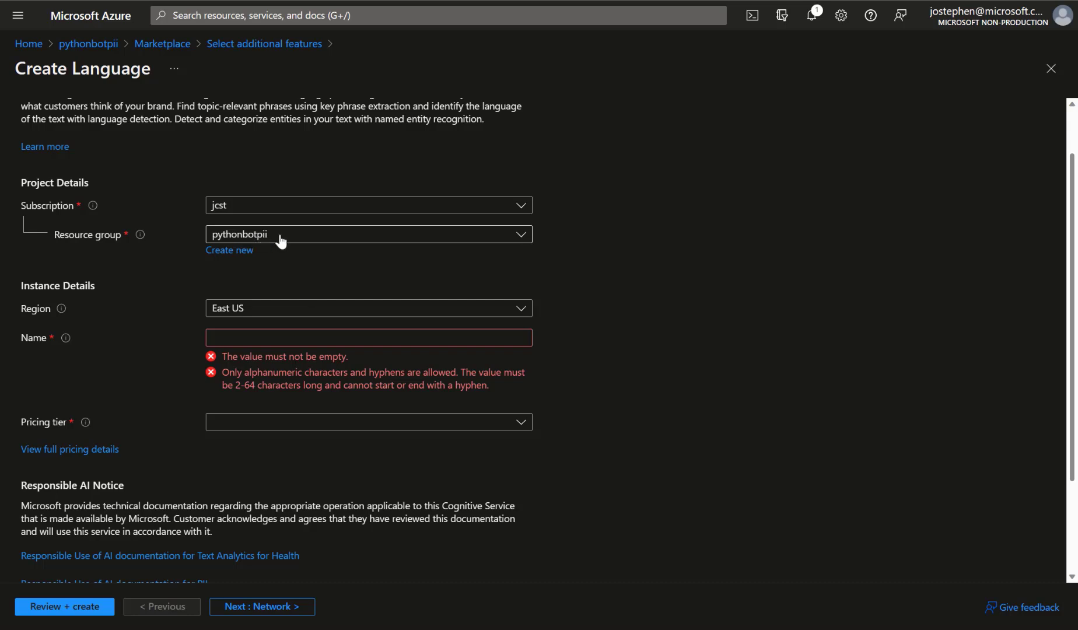
{"action": "scroll", "coordinate": [190, 274], "scroll_direction": "down", "scroll_amount": 1}
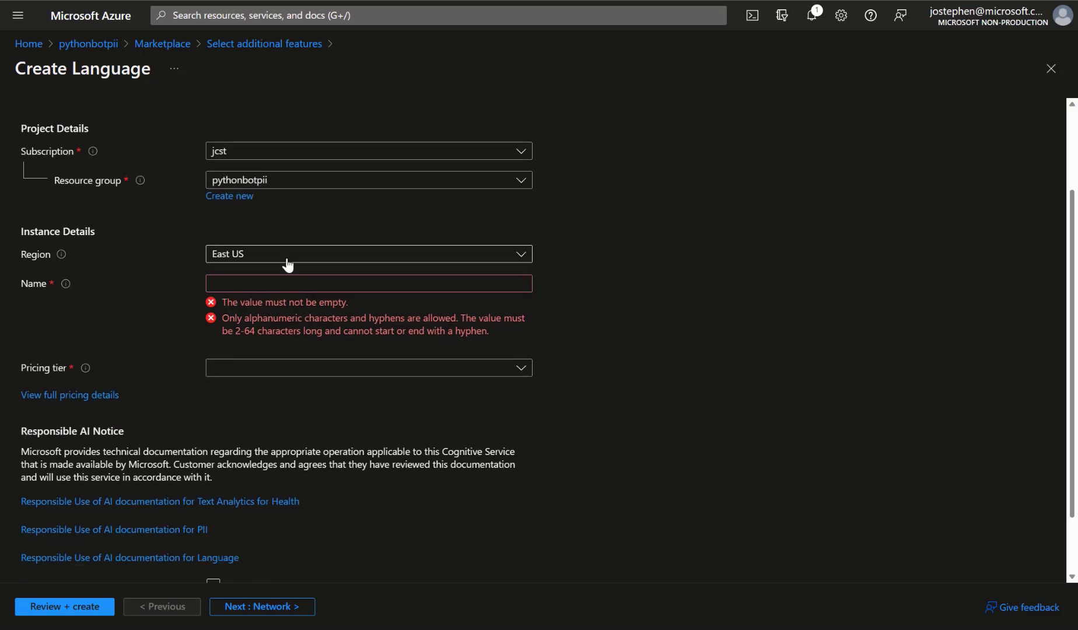
{"action": "scroll", "coordinate": [233, 248], "scroll_direction": "down", "scroll_amount": 1}
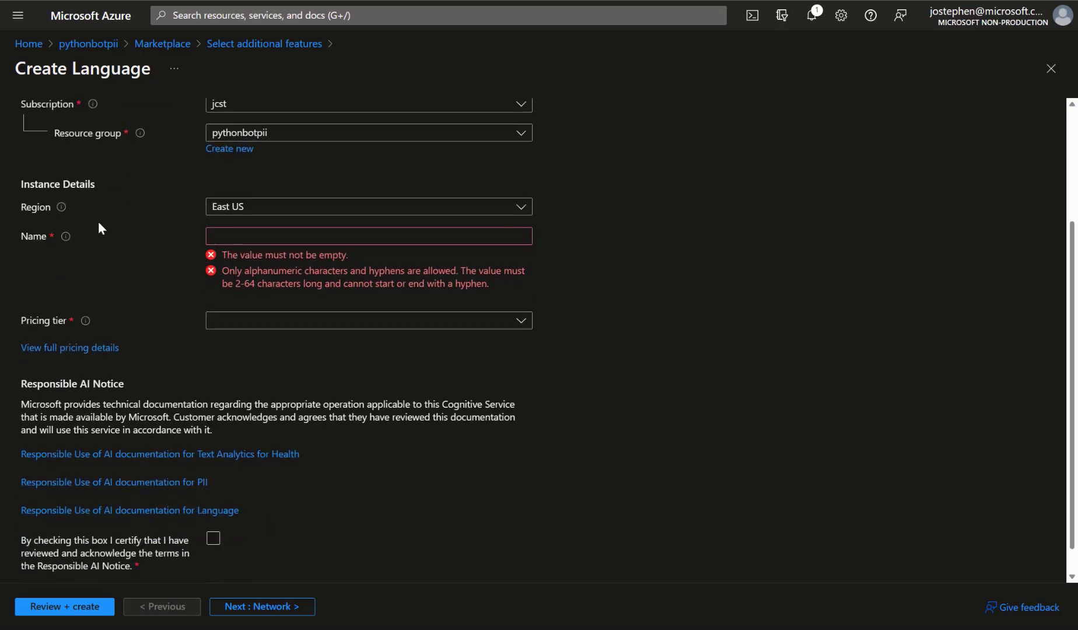
{"action": "left_click", "coordinate": [252, 216]}
{"action": "key", "text": "Escape"}
{"action": "key", "text": "a"}
{"action": "key", "text": "Tab"}
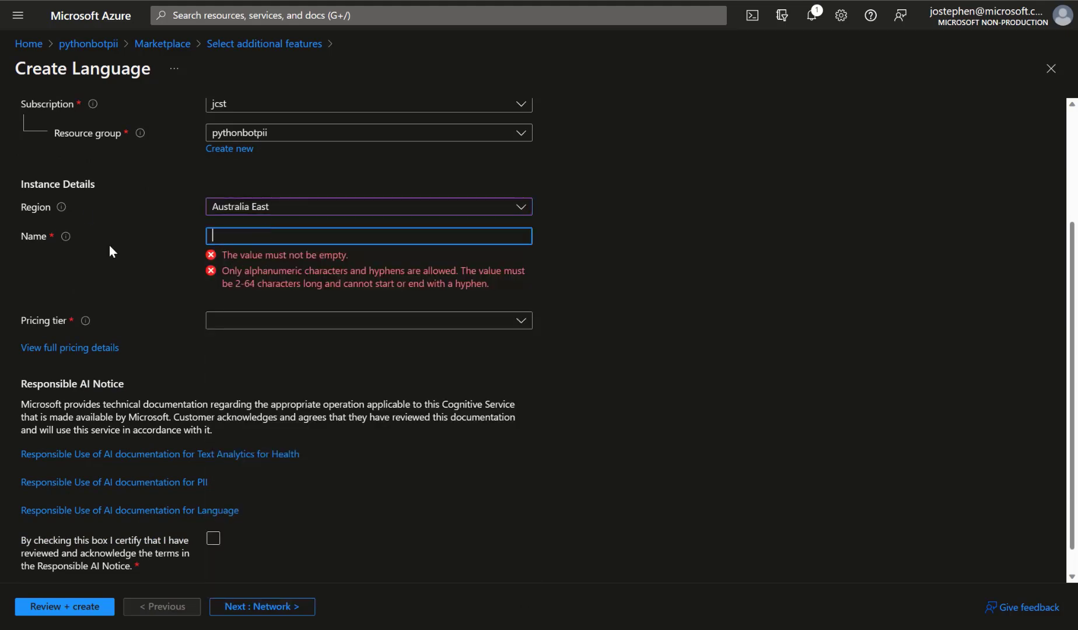
Step: Name the Language resource "pythonbotpiilanguage"
{"action": "scroll", "coordinate": [110, 245], "scroll_direction": "up", "scroll_amount": 1}
{"action": "left_click", "coordinate": [120, 305]}
{"action": "scroll", "coordinate": [120, 305], "scroll_direction": "down", "scroll_amount": 1}
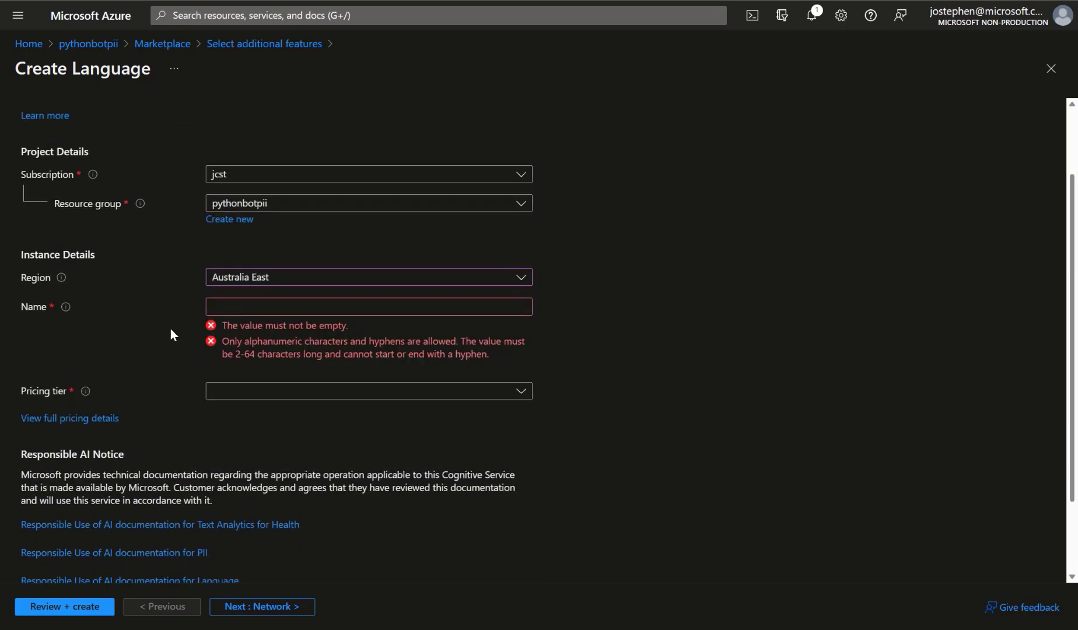
{"action": "left_click", "coordinate": [238, 300]}
{"action": "type", "text": "pytho"}
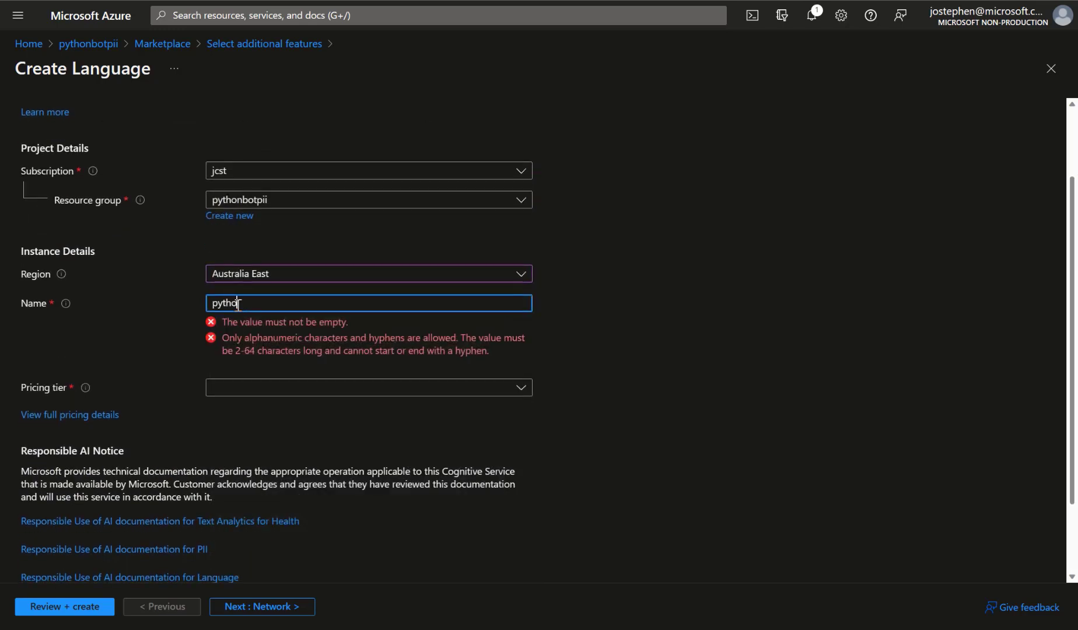
{"action": "type", "text": "nbotpiilanguage"}
{"action": "left_click", "coordinate": [180, 326]}
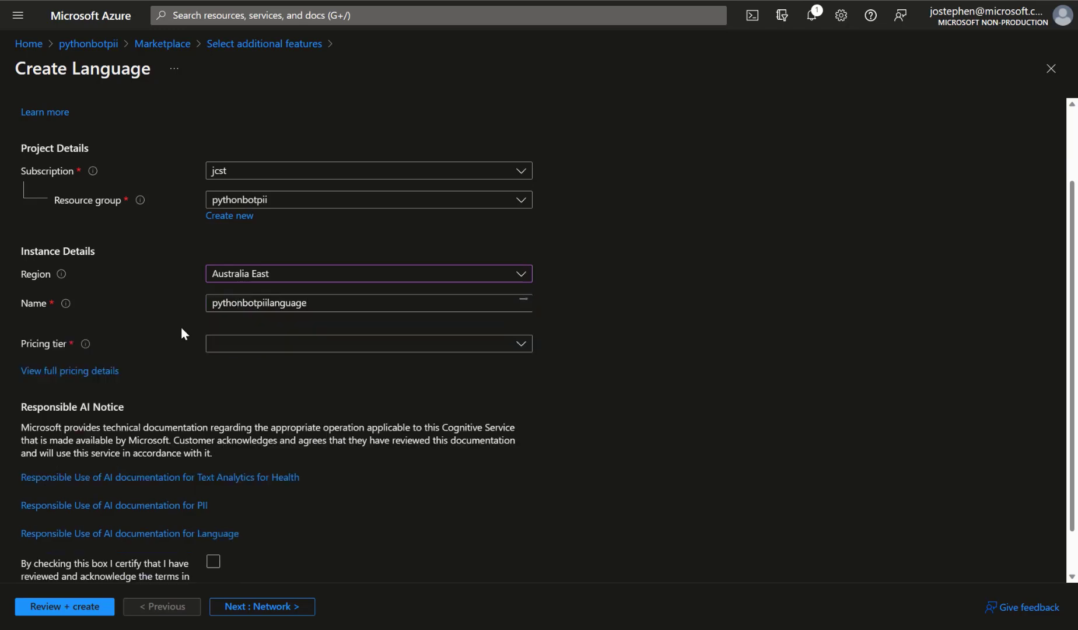
Step: Choose the S (1K Calls per minute) pricing tier and acknowledge the Responsible AI Notice terms
{"action": "left_click", "coordinate": [252, 343]}
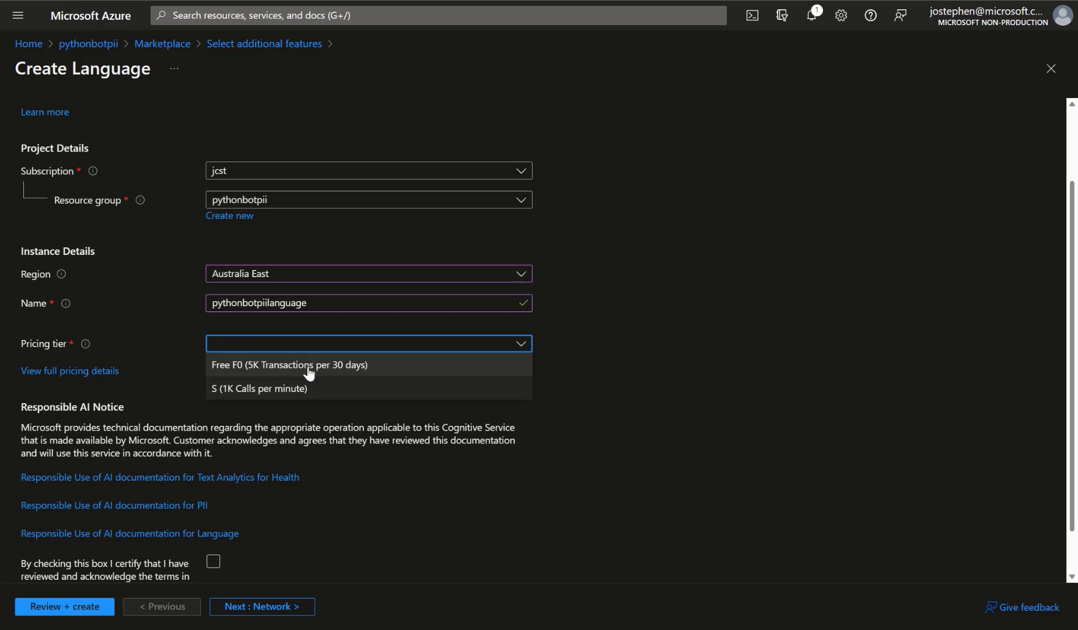
{"action": "left_click", "coordinate": [246, 395]}
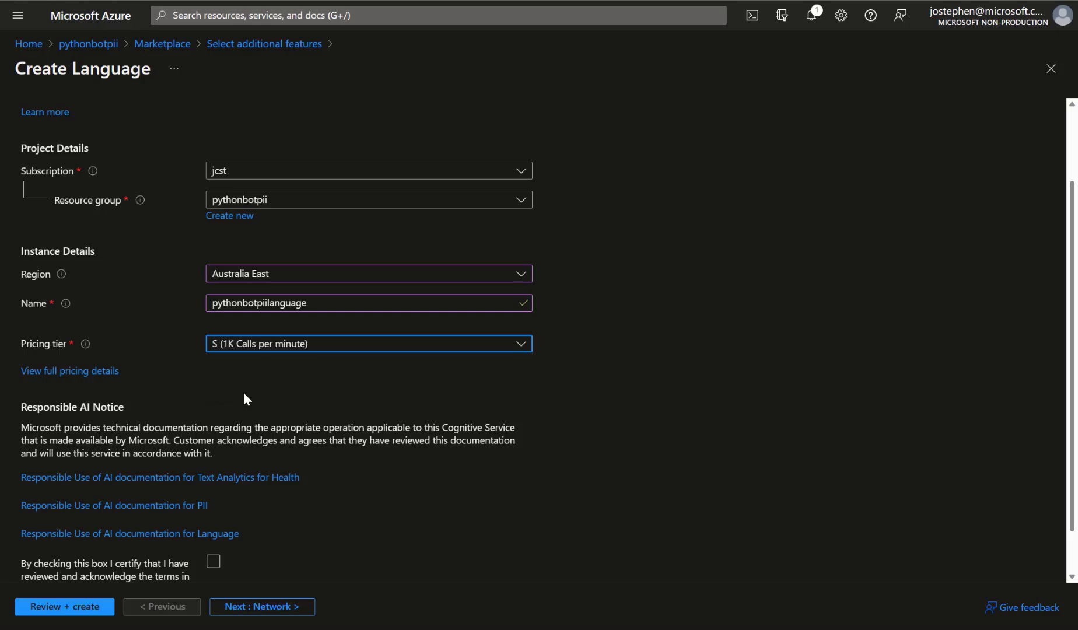
{"action": "scroll", "coordinate": [244, 396], "scroll_direction": "down", "scroll_amount": 1}
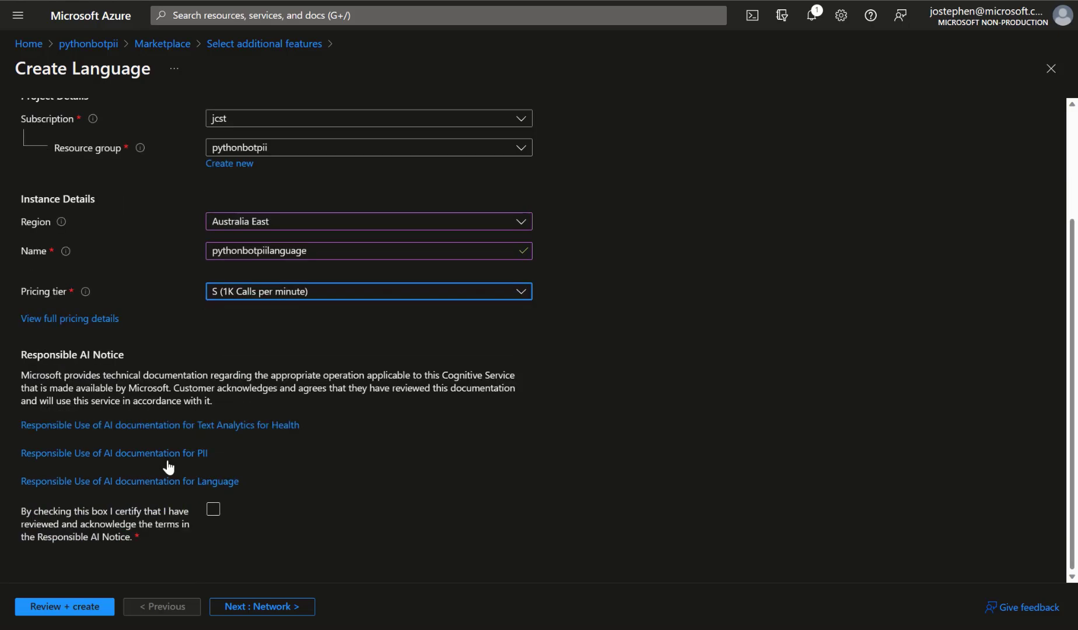
{"action": "left_click", "coordinate": [213, 511]}
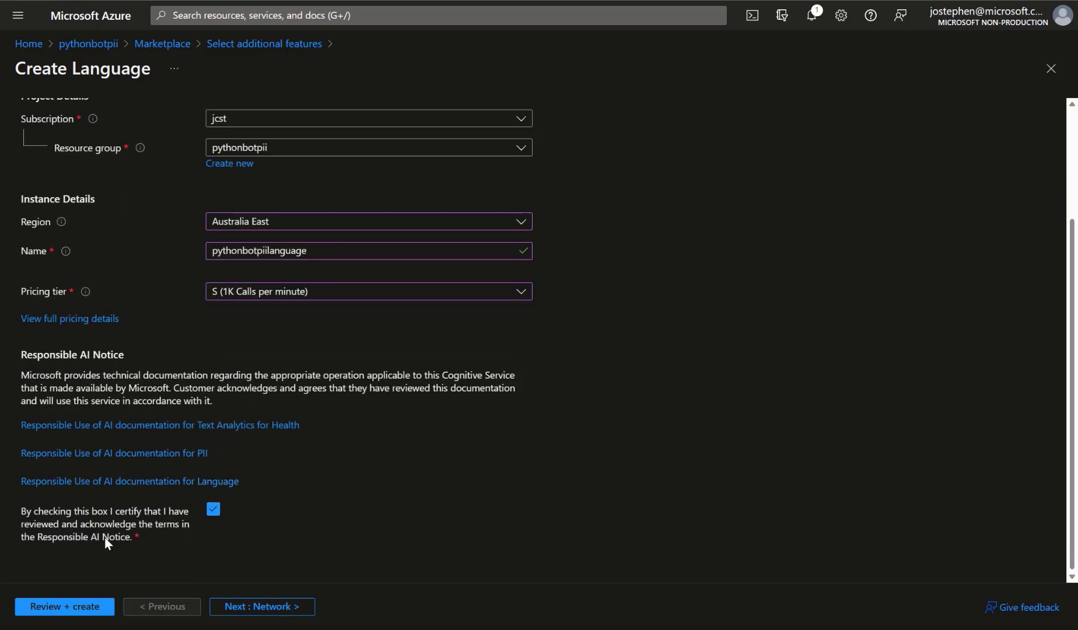
Step: Review and create the Language resource, and open the deployed resource
{"action": "left_click", "coordinate": [67, 609]}
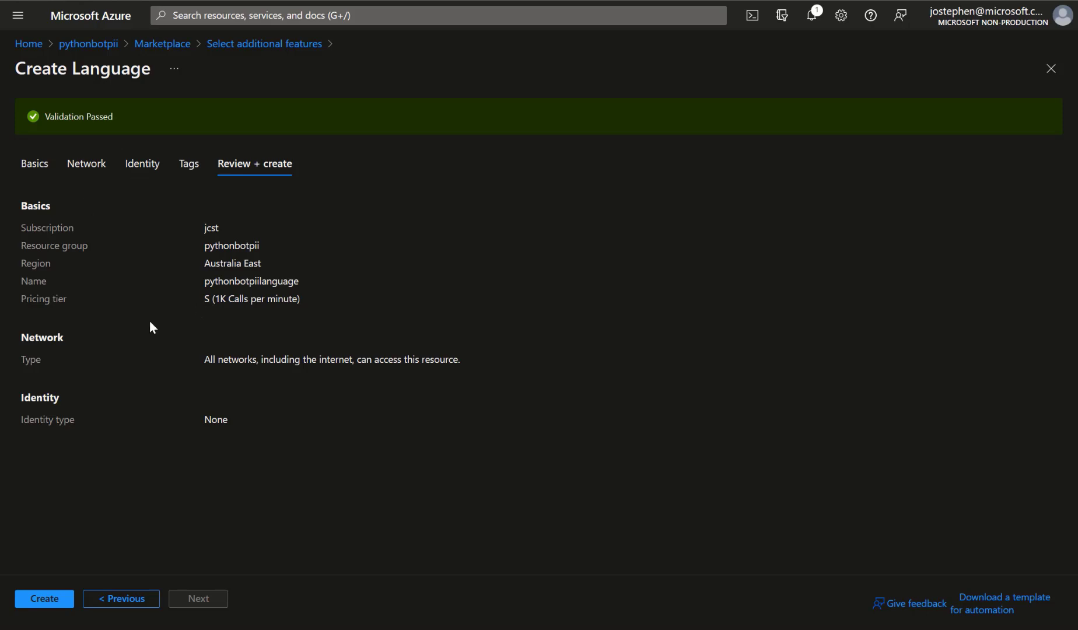
{"action": "left_click", "coordinate": [48, 601]}
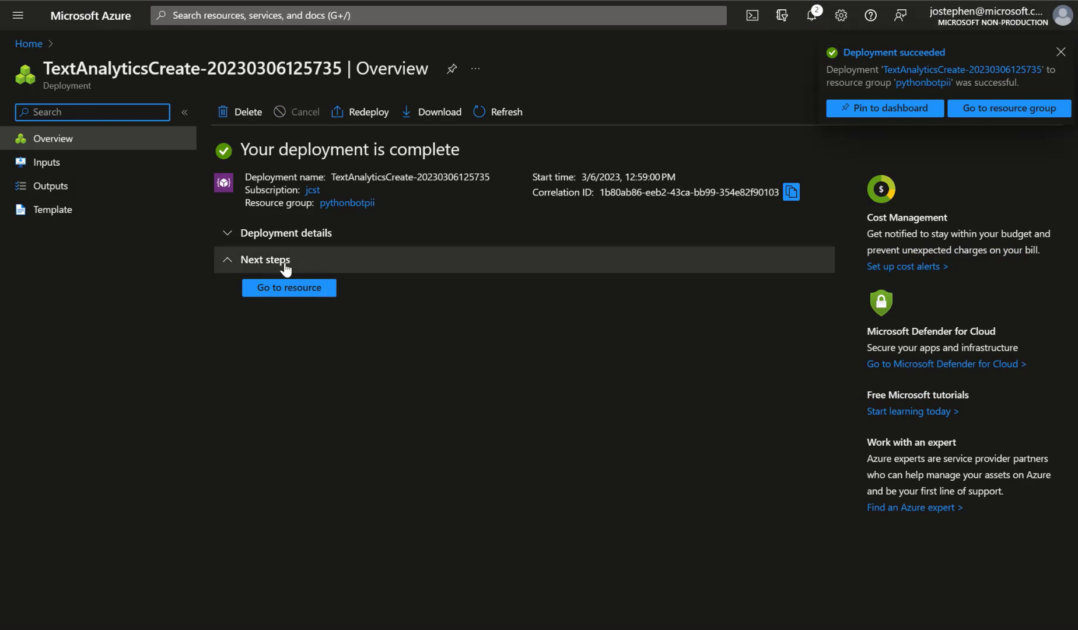
{"action": "left_click", "coordinate": [285, 291]}
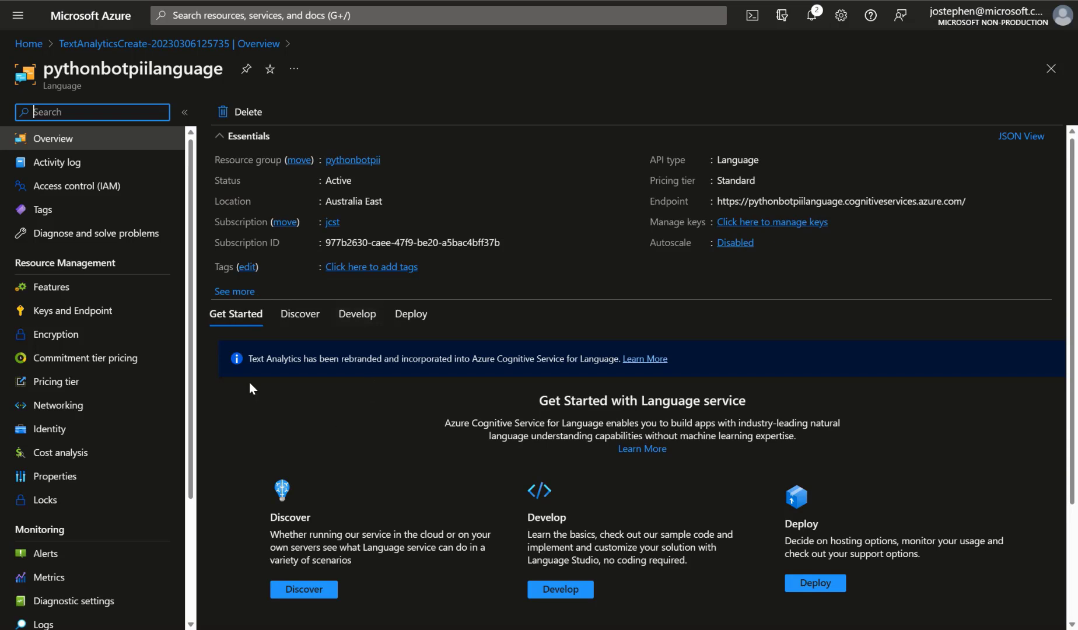
Step: View the Language resource's keys and endpoint, and return to its overview
{"action": "left_click", "coordinate": [61, 318]}
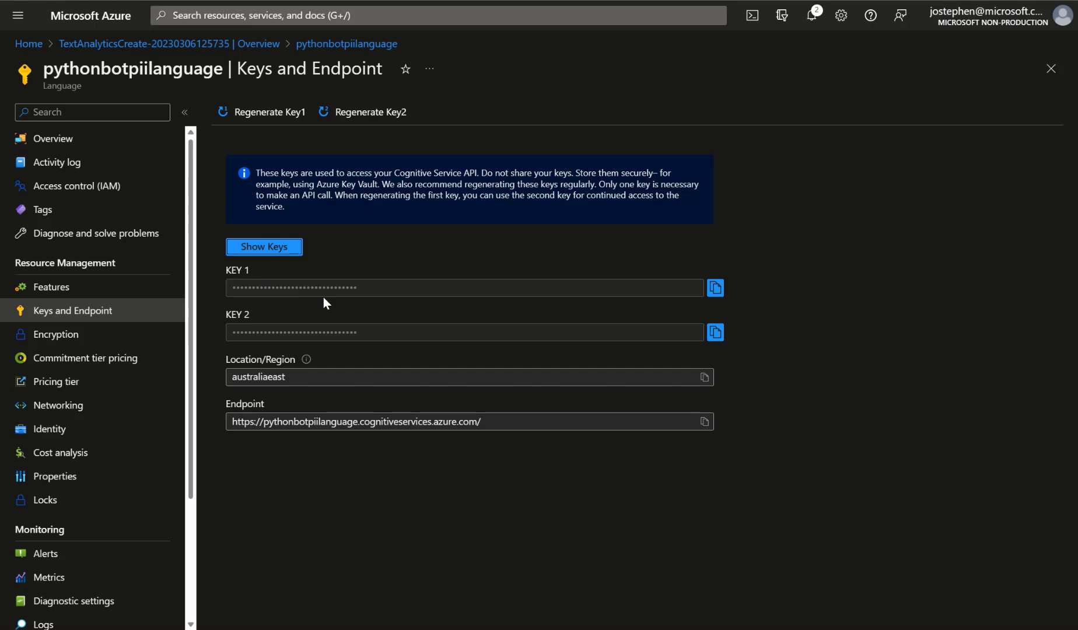
{"action": "left_click", "coordinate": [142, 138]}
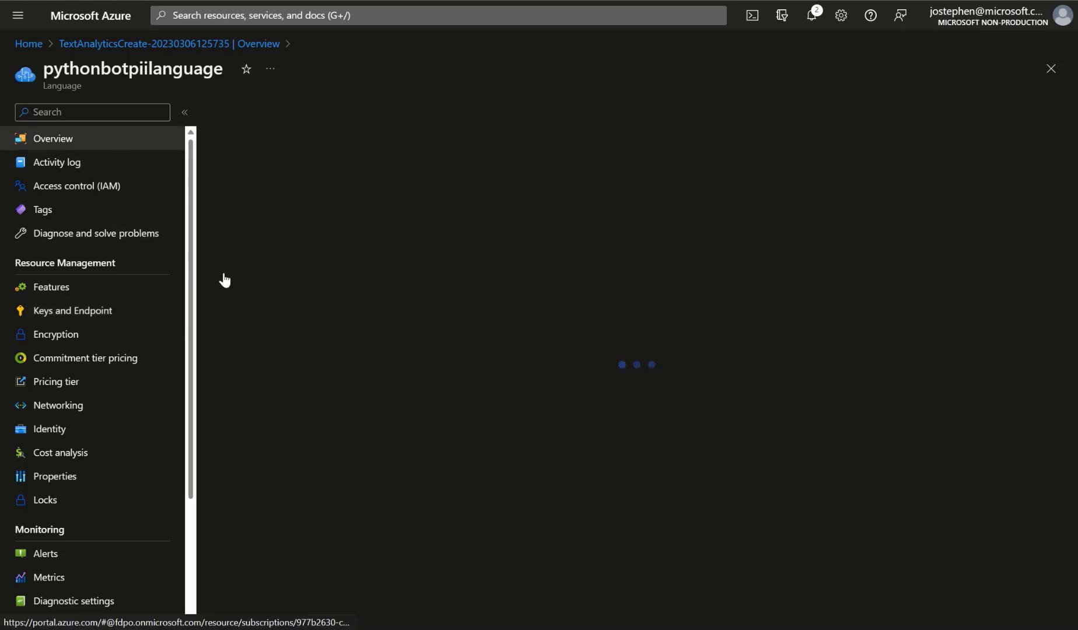